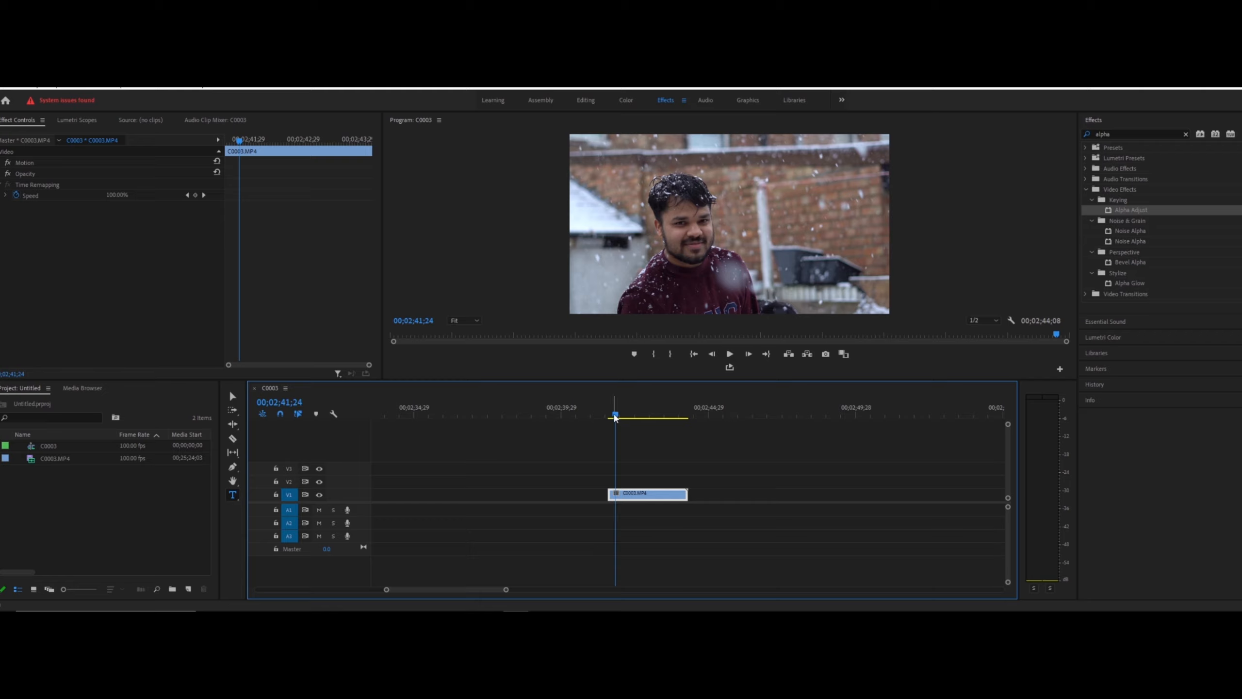
Extend the start of the C0003.MP4 clip on V1 to an earlier point in the sequence
mouse_move(615, 415)
left_mouse_down()
mouse_move(643, 420)
mouse_move(632, 420)
left_mouse_up()
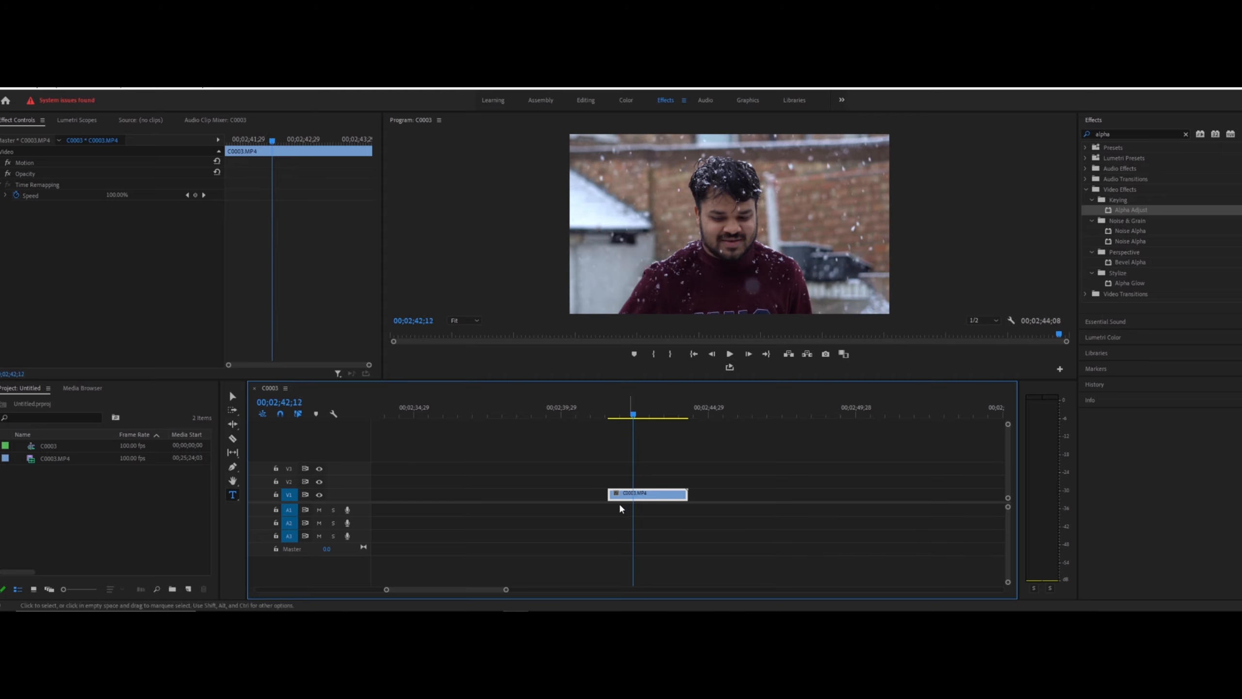
left_click_drag(605, 496, 566, 494)
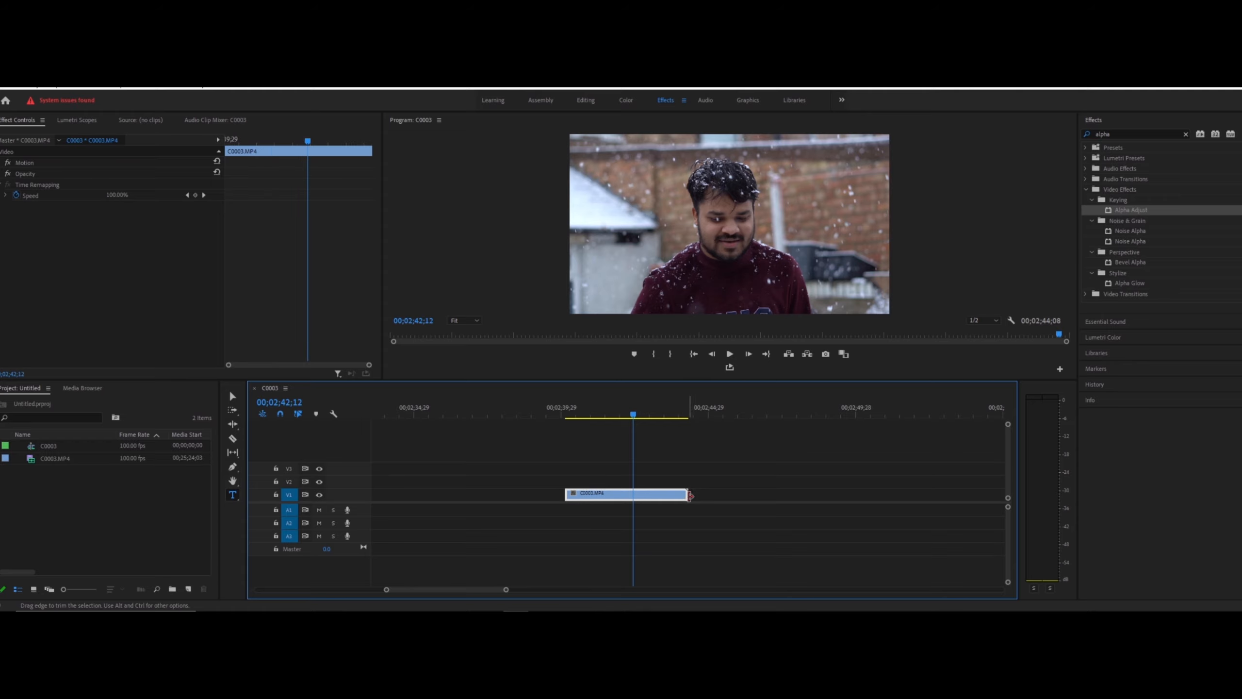
scroll(573, 513, "up", 2)
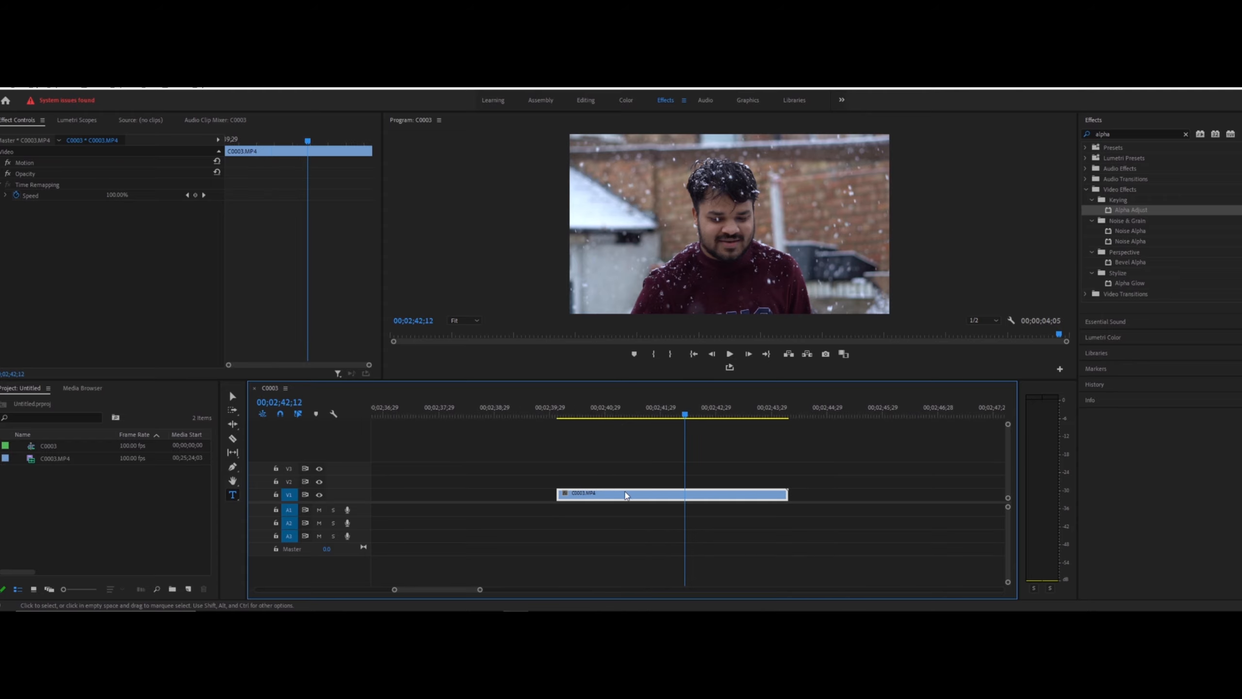
Add a text graphic over the video at 00;02;40;24 reading "MOVIE" and "TITLE" on two lines
left_click_drag(677, 415, 598, 415)
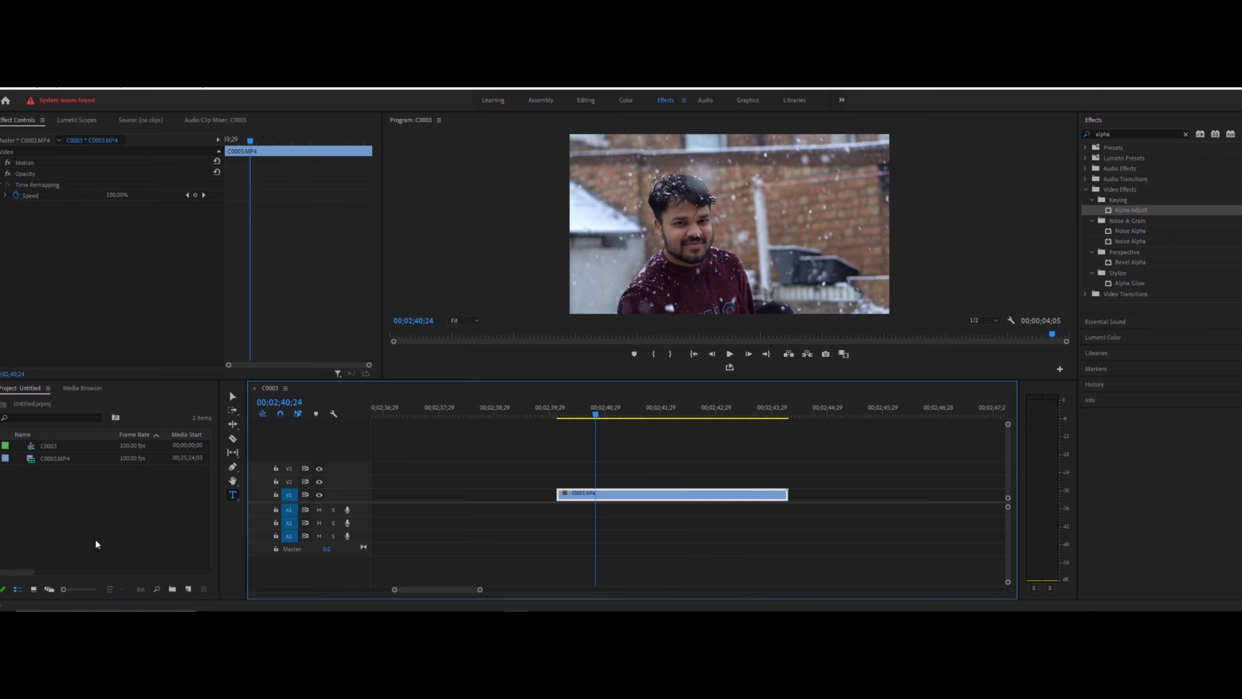
left_click(236, 495)
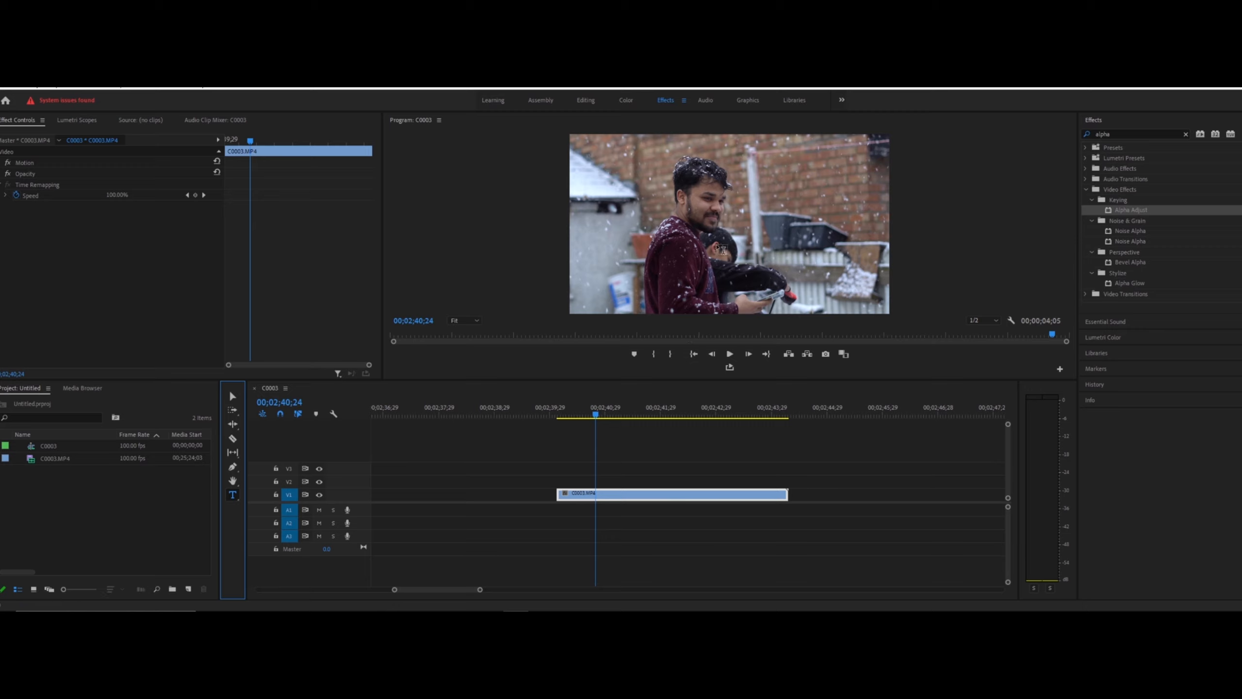
left_click(685, 234)
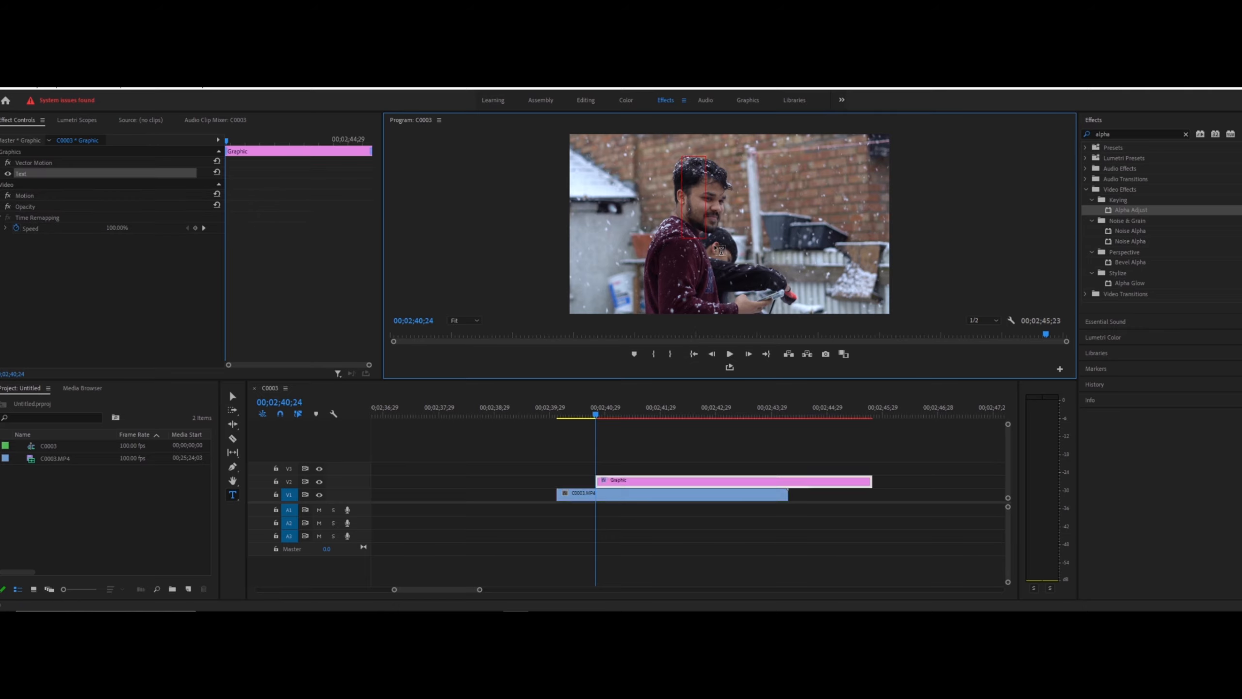
type("T")
key("BackSpace")
type("MOVIE")
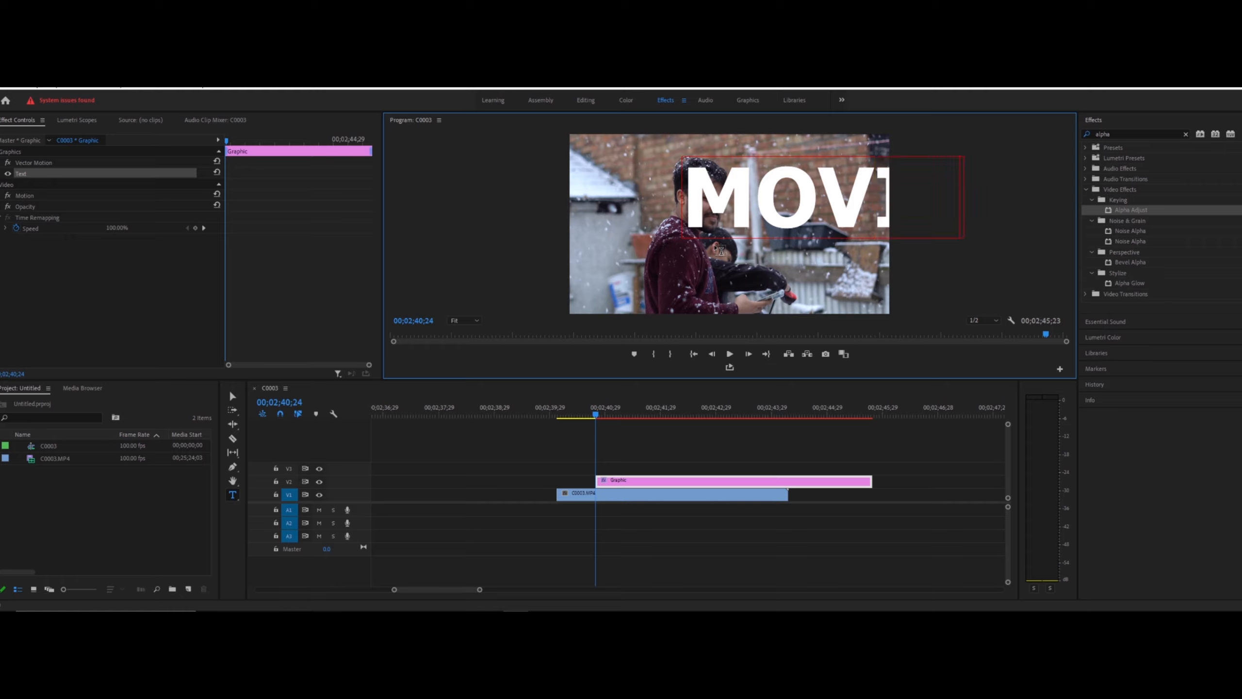
key("Return")
type("TITLE")
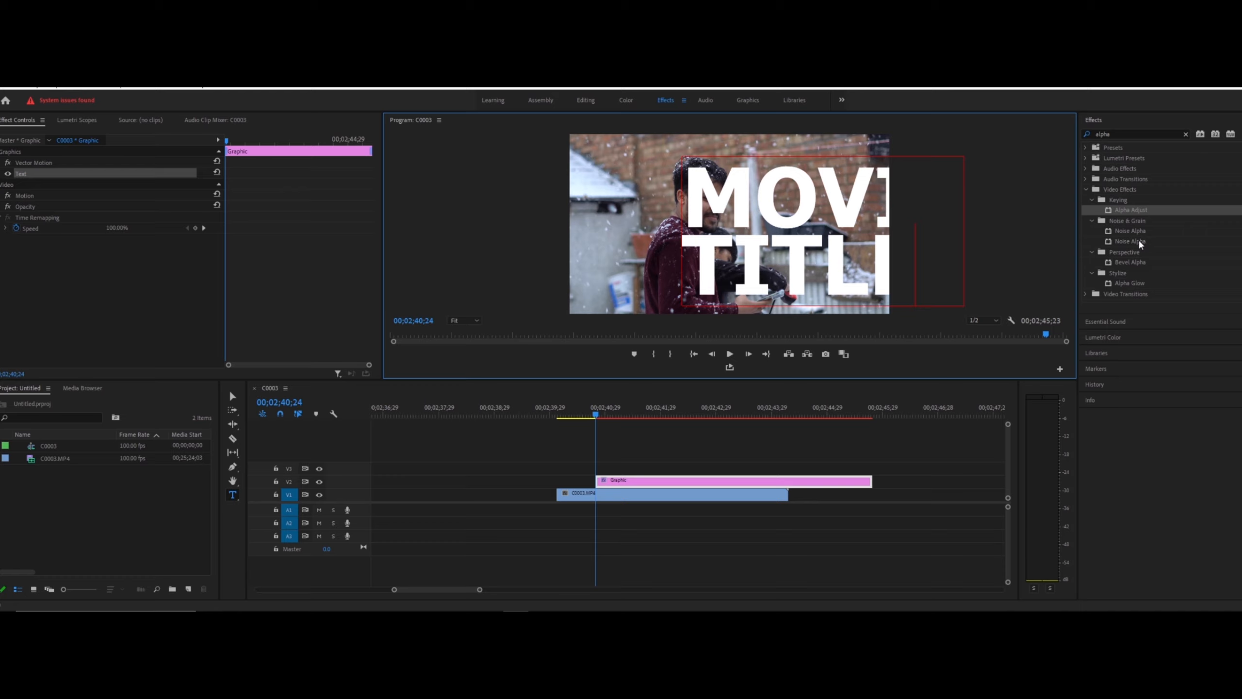
Open the Essential Graphics text settings, reduce the title's font size to 414, and centre it in the frame
left_click(173, 93)
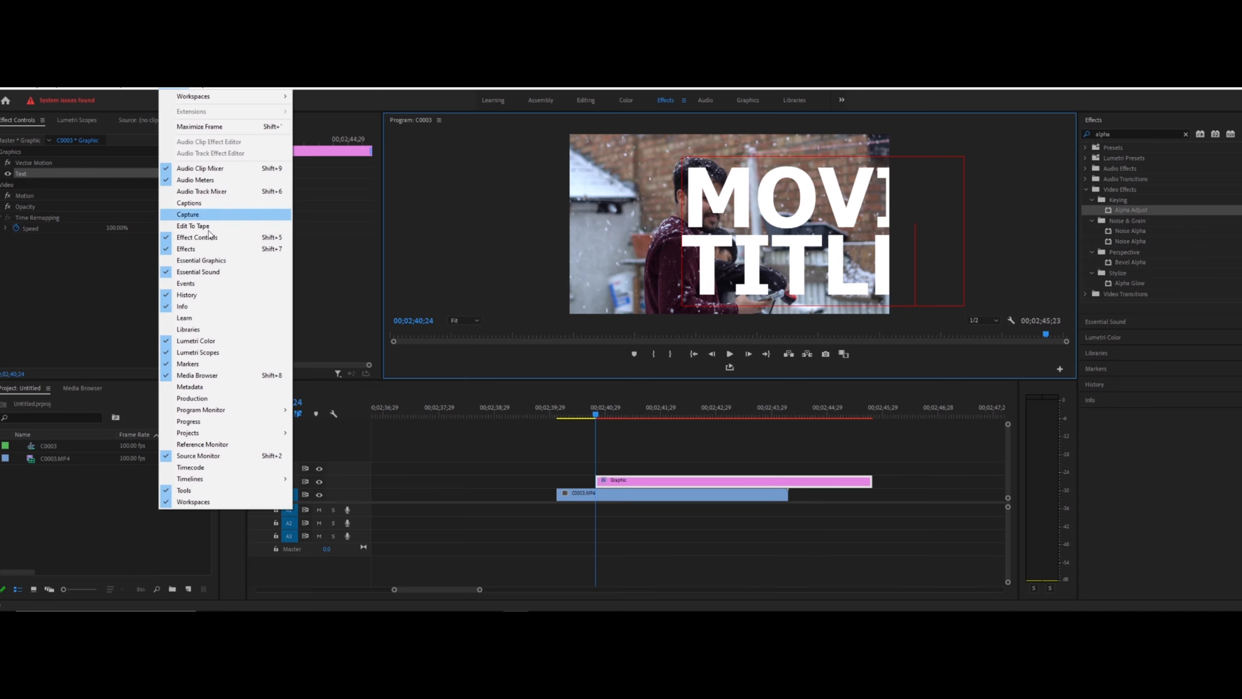
left_click(209, 265)
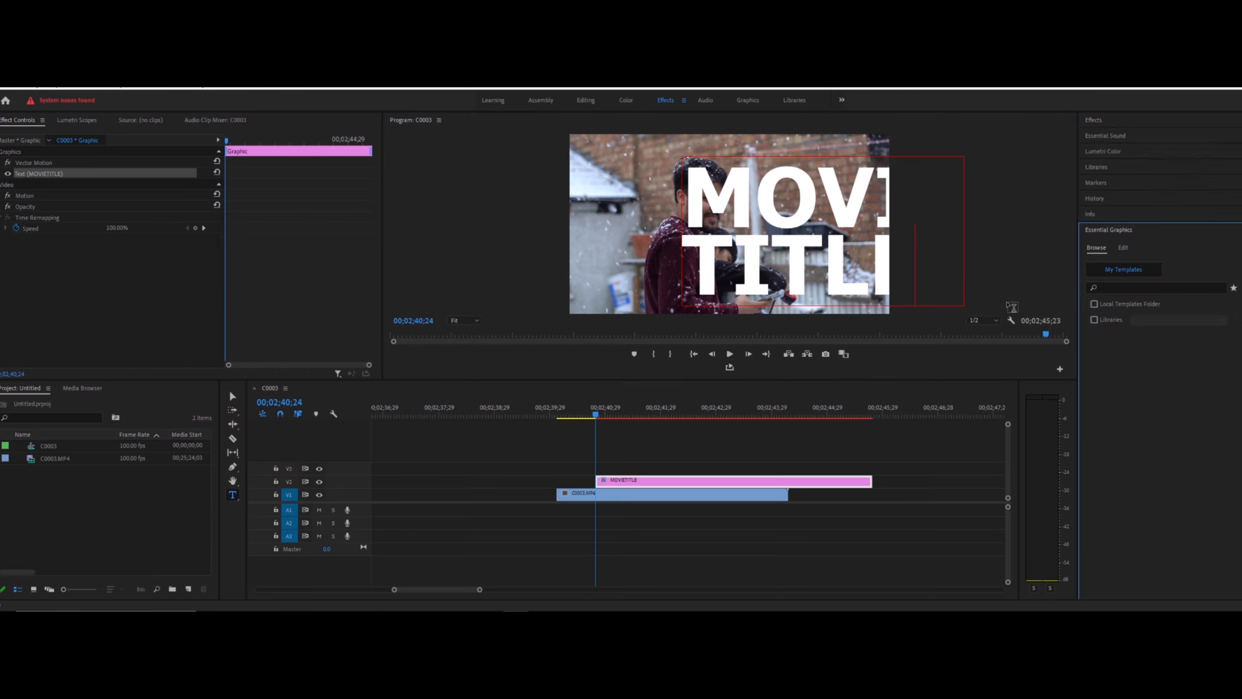
left_click(1120, 247)
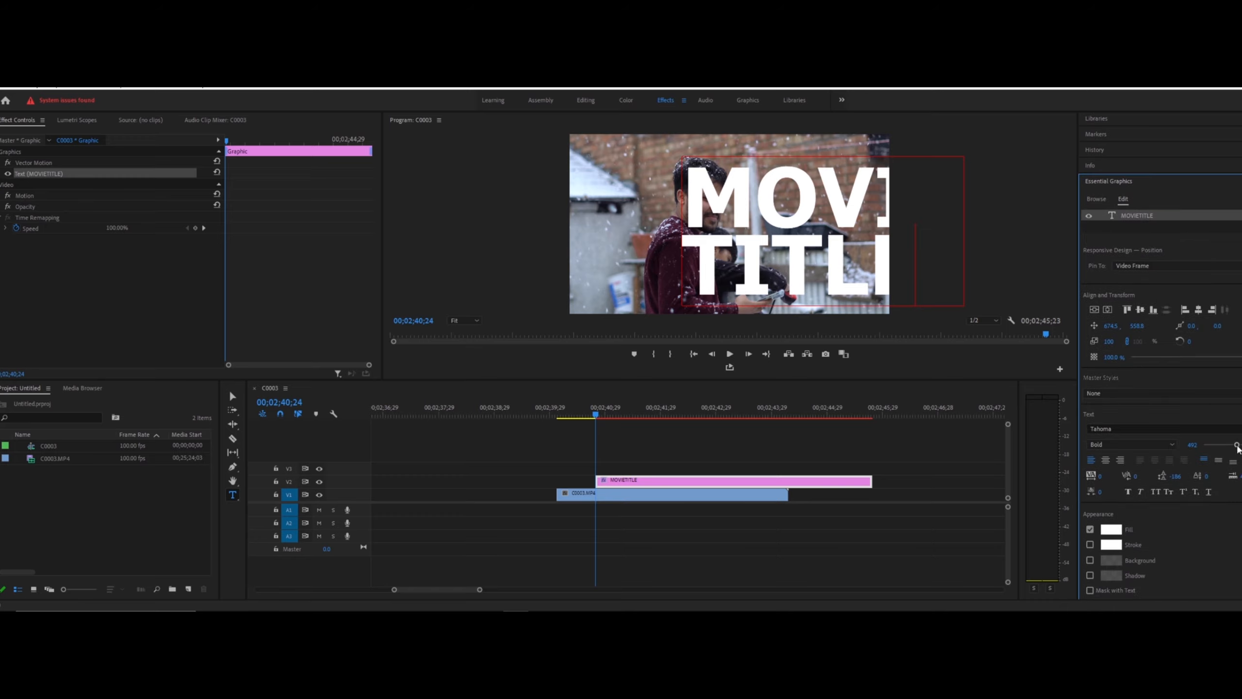
left_click_drag(1238, 449, 1232, 450)
left_click(1096, 309)
left_click(1109, 309)
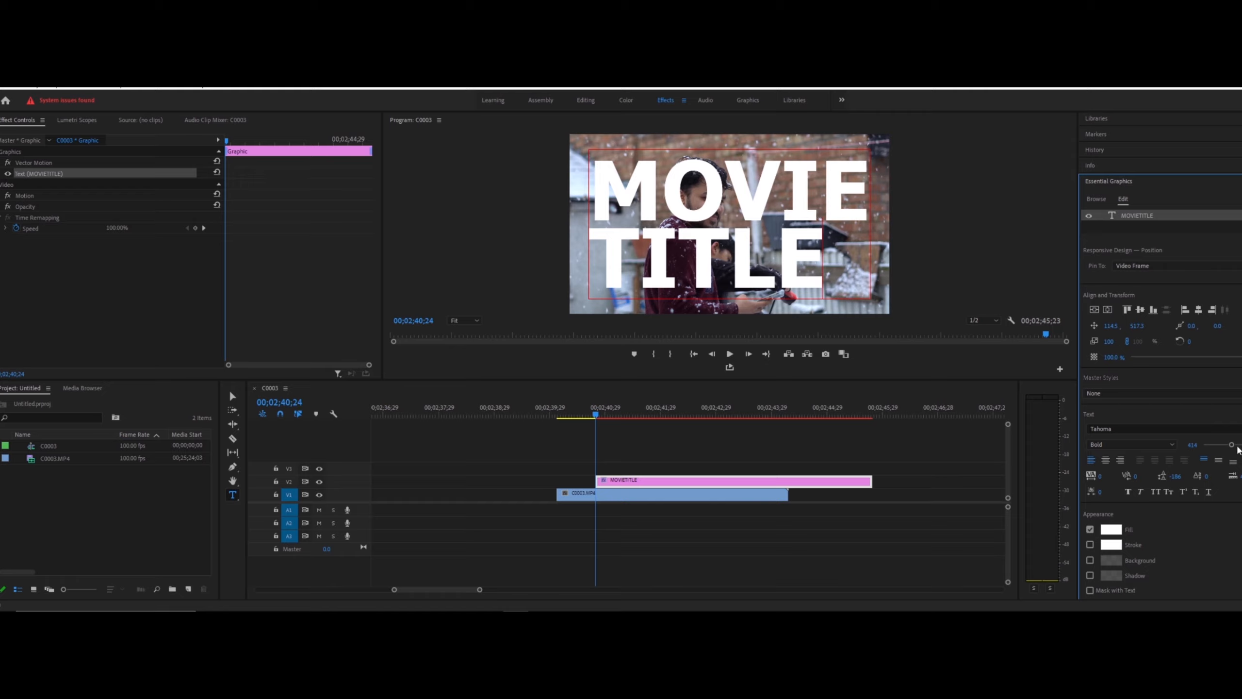
Try a font size of 524 for the title and view the available fonts
left_click_drag(1232, 445, 1239, 449)
left_click(1127, 429)
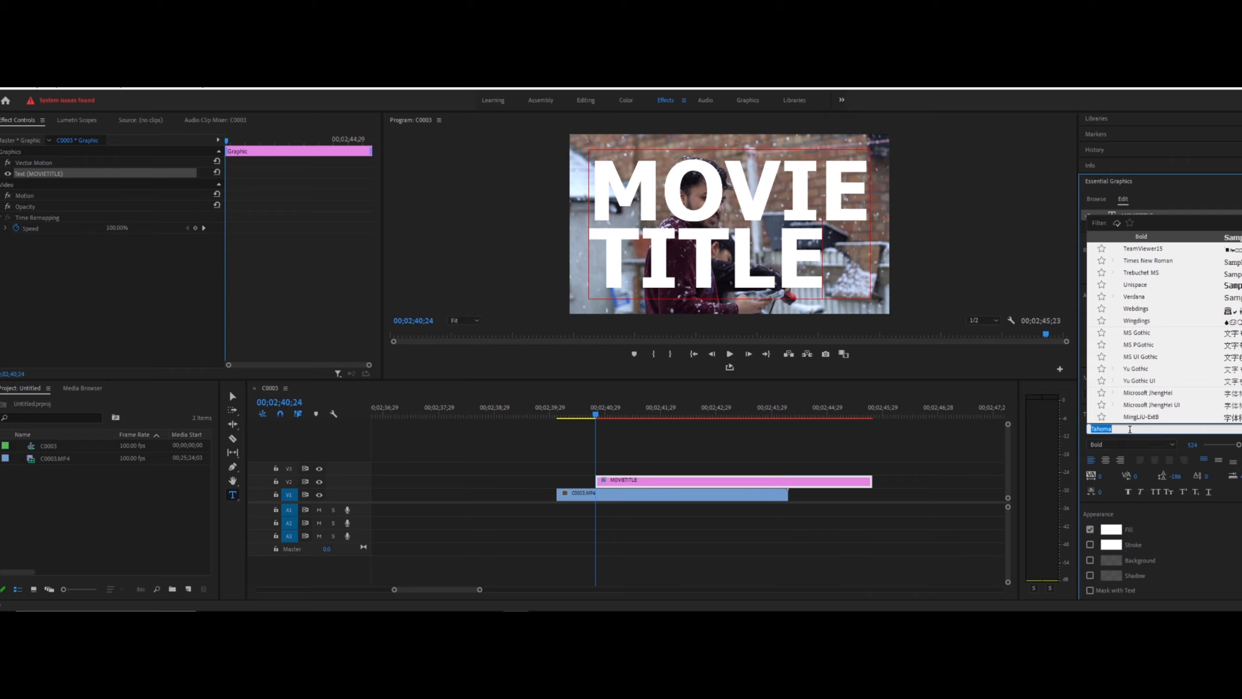
key("Escape")
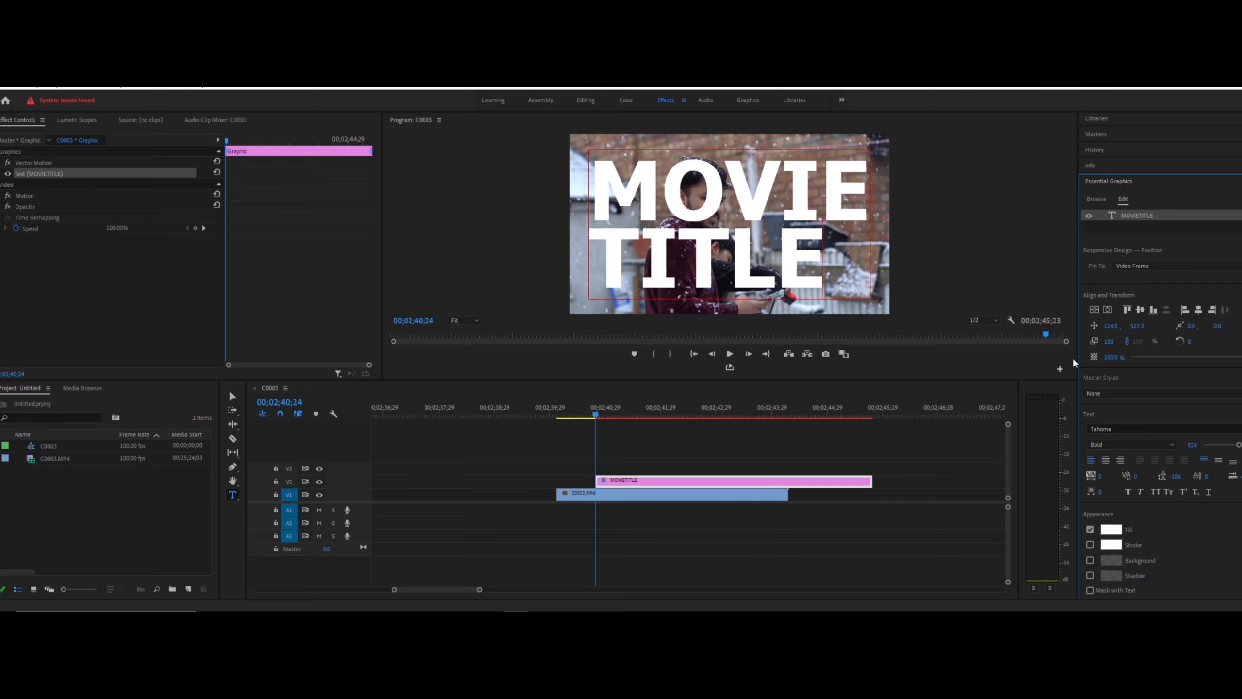
Centre-align the title's two lines, tighten their line spacing, and close the text settings
left_click(605, 248)
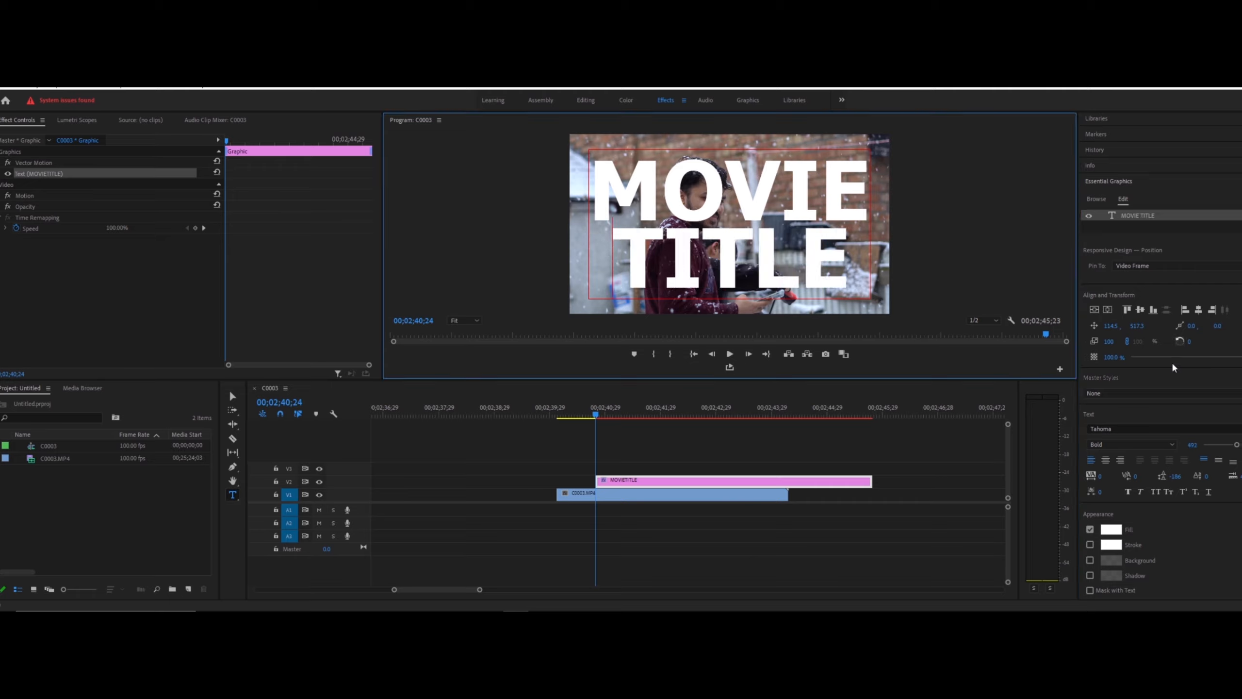
left_click_drag(1178, 477, 1165, 587)
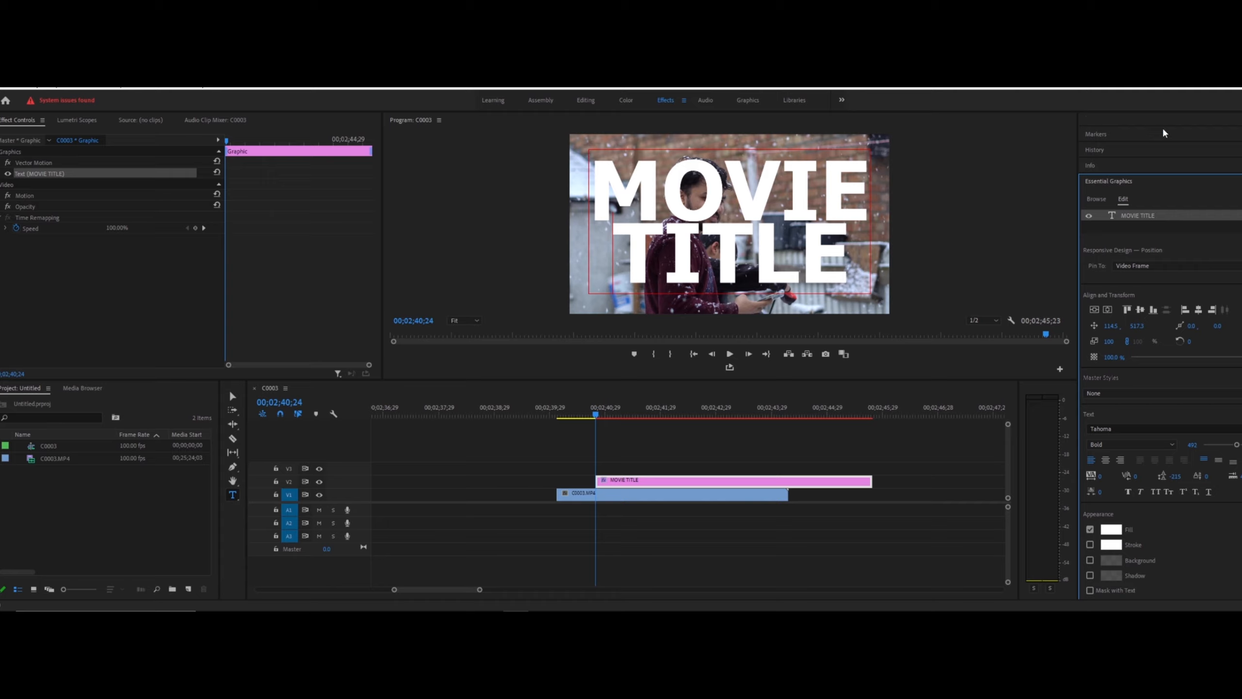
left_click(1239, 181)
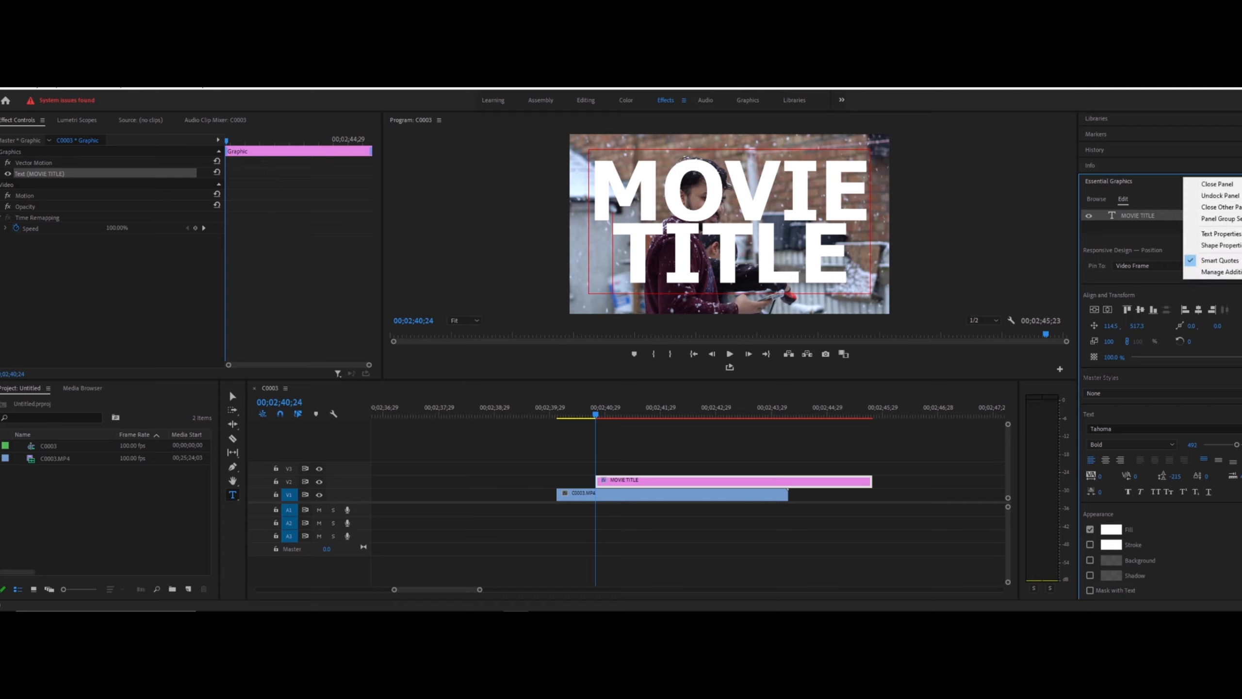
left_click(1217, 184)
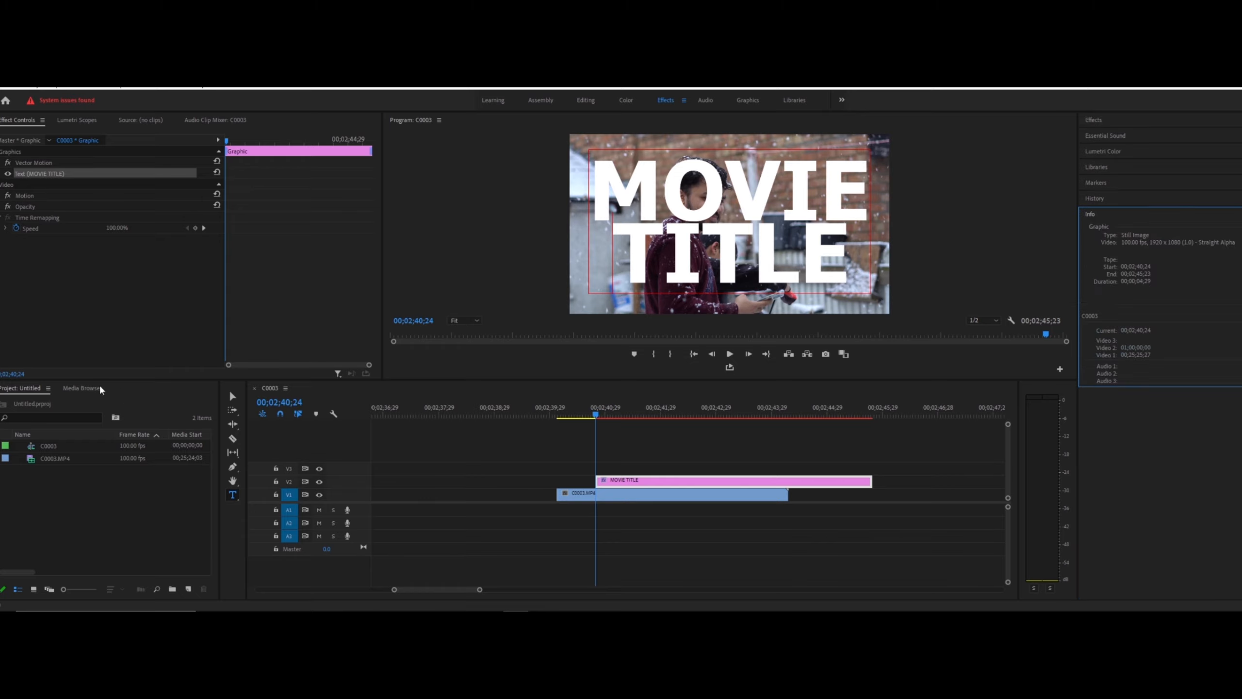
Find the Alpha Adjust video effect by searching for "ALPHA" and apply it to the MOVIE TITLE clip
left_click(1127, 118)
left_click(1137, 134)
type("ALPHA")
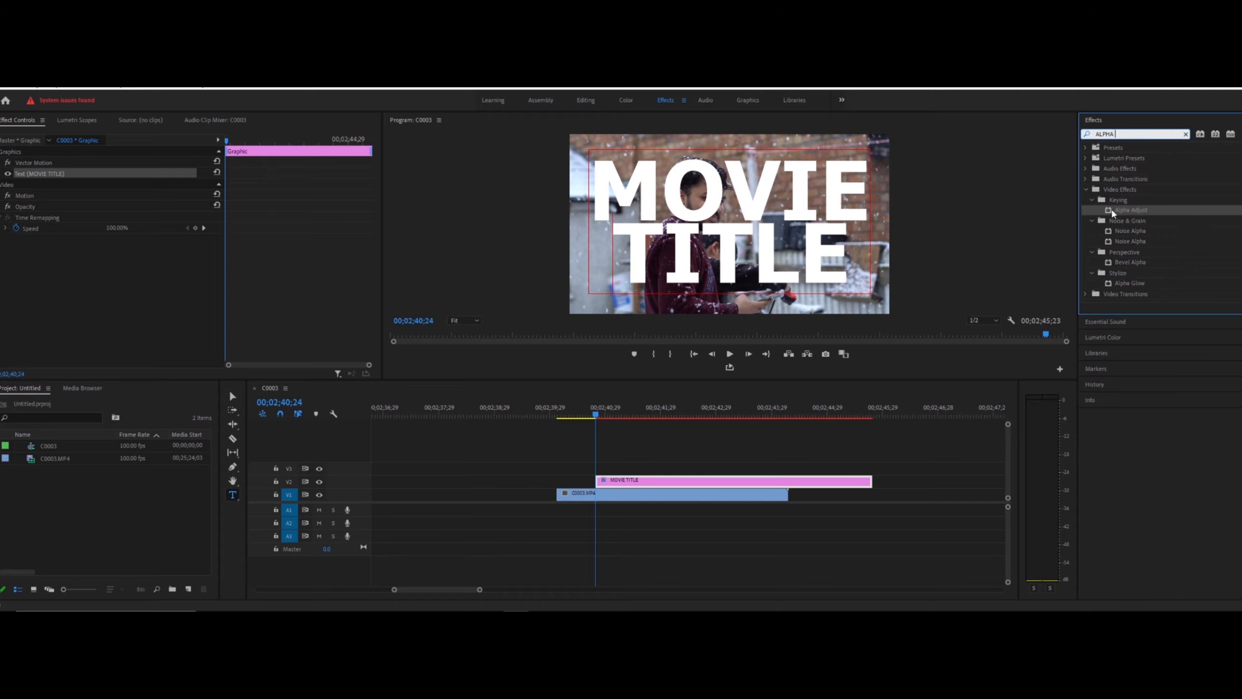
left_click_drag(1112, 213, 686, 477)
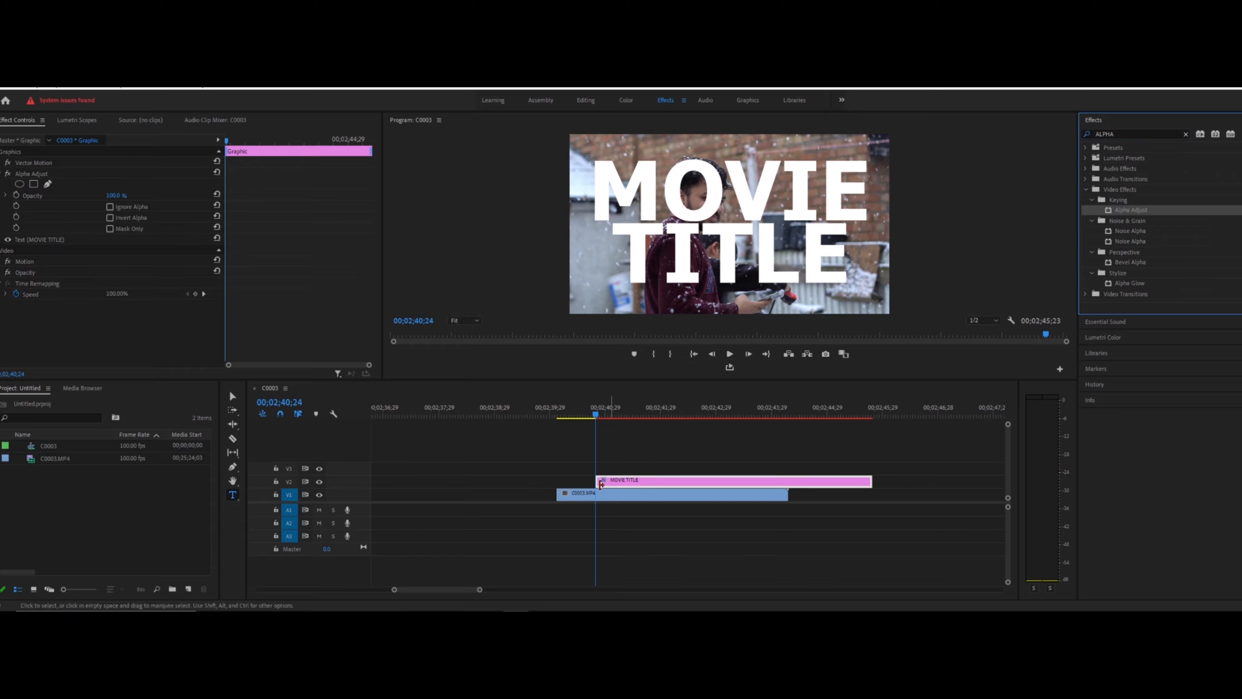
Match the title clip's start and end to the video clip below, and enable Invert Alpha in its Alpha Adjust effect
left_click_drag(600, 482, 557, 480)
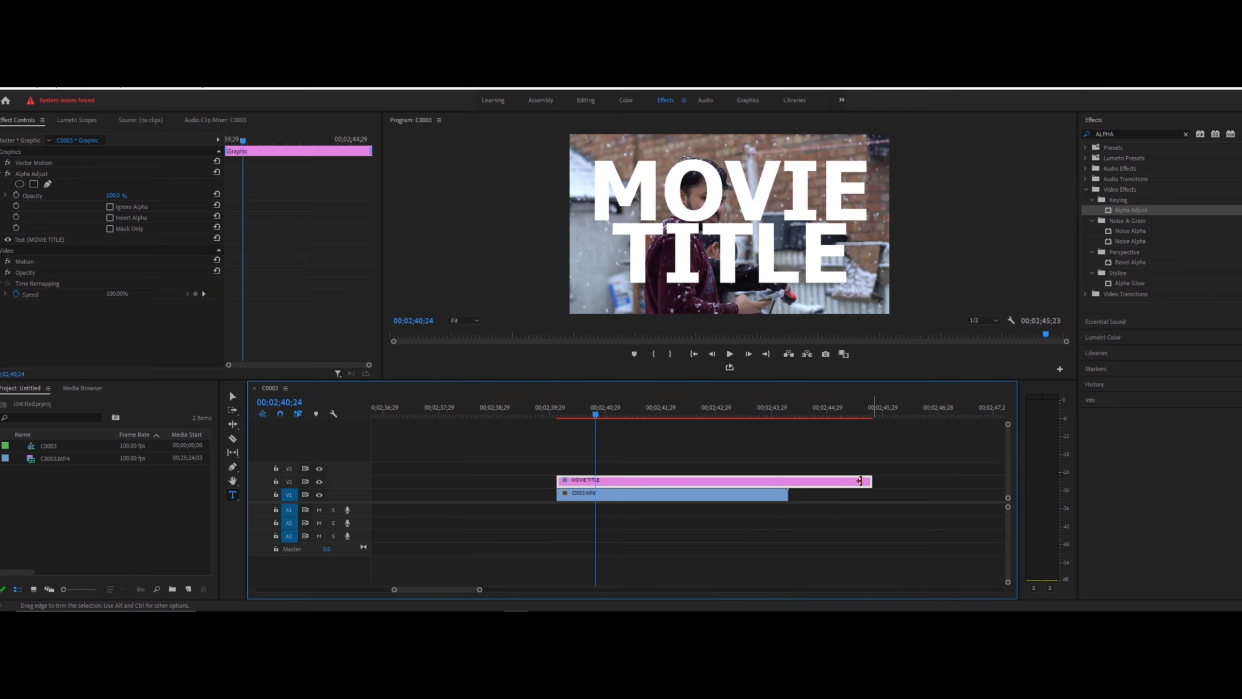
left_click_drag(869, 482, 787, 482)
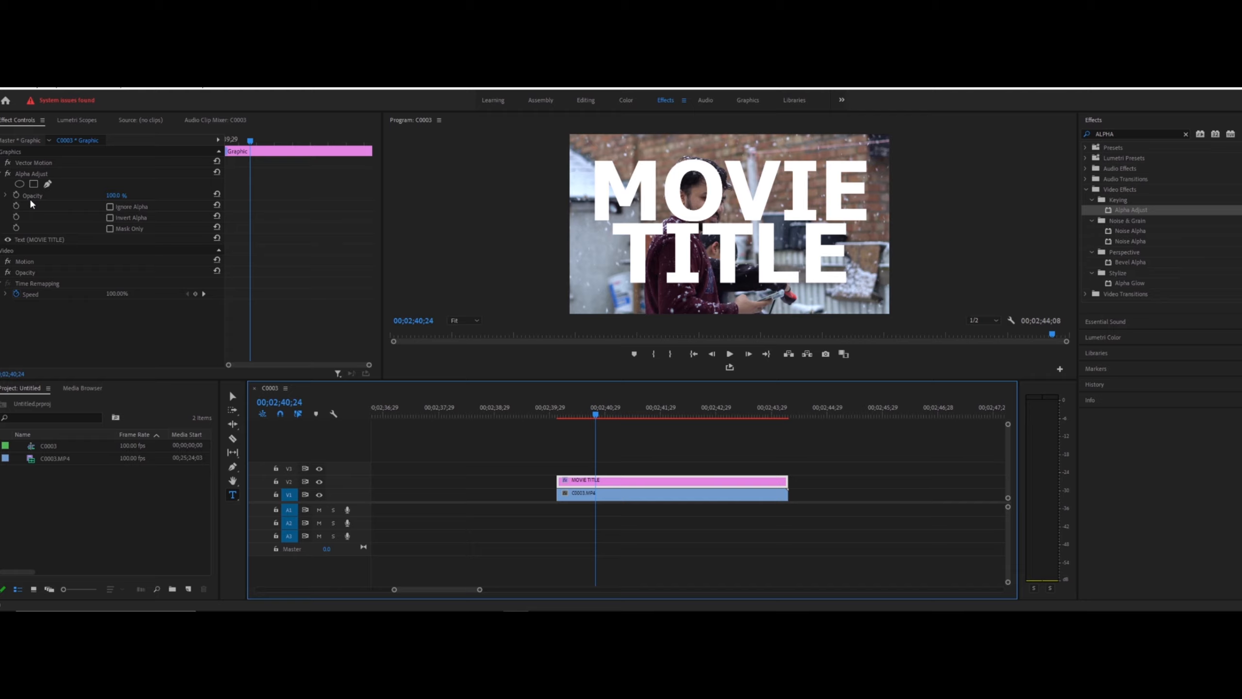
left_click(110, 218)
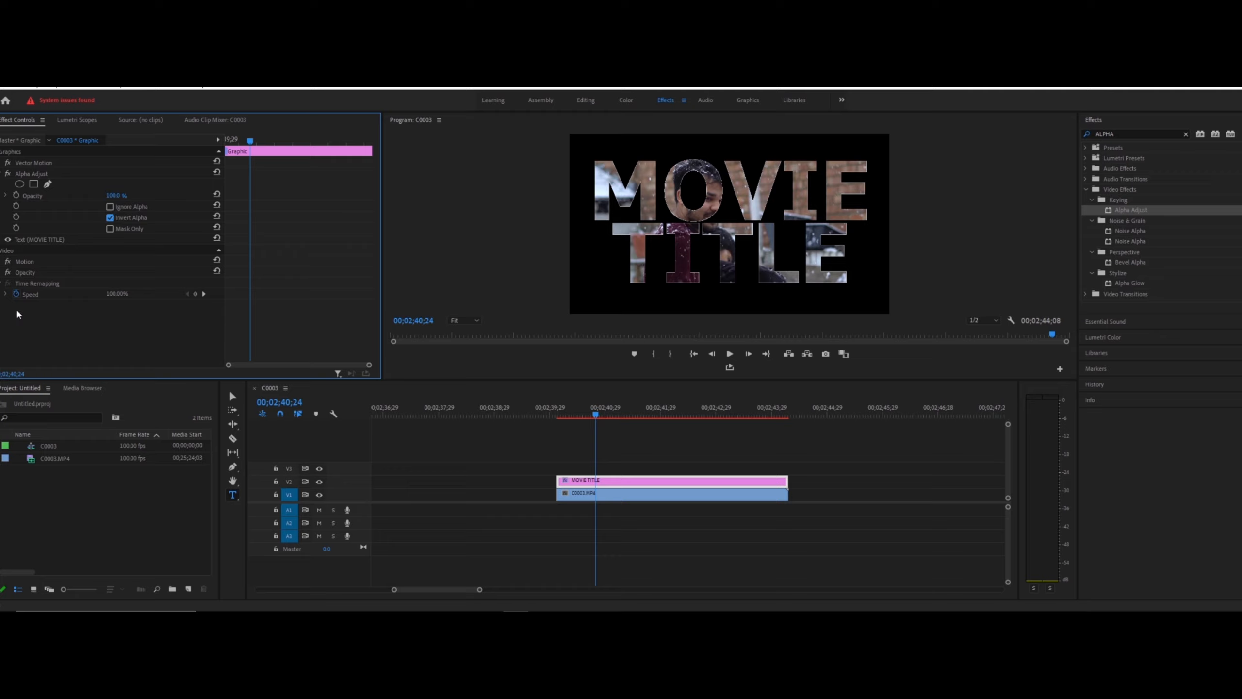
Add a rectangular opacity mask to the title clip and set the mask to Inverted
left_click(4, 273)
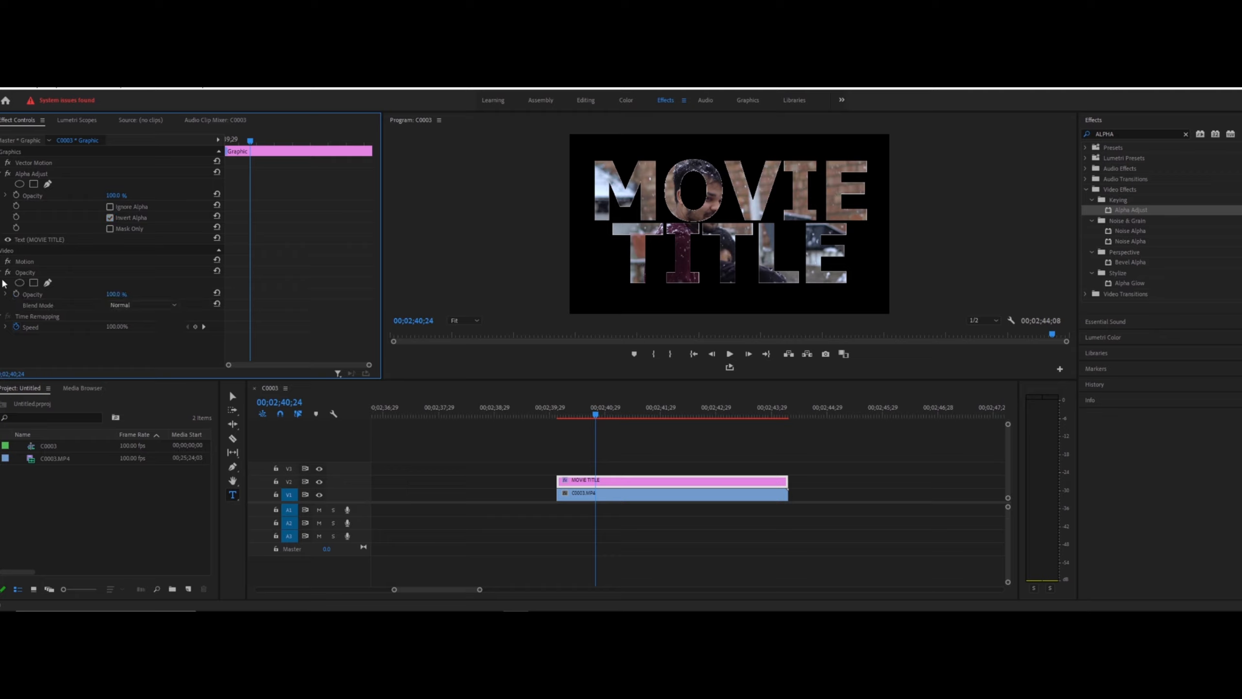
left_click(34, 282)
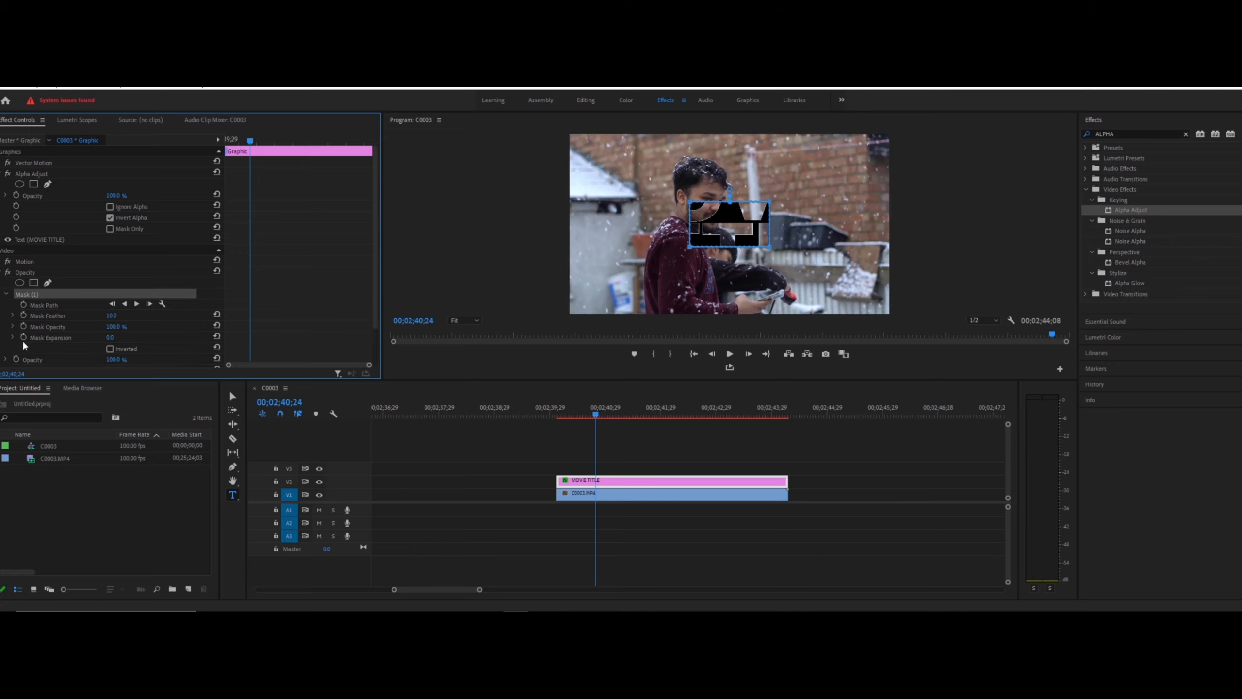
left_click(110, 349)
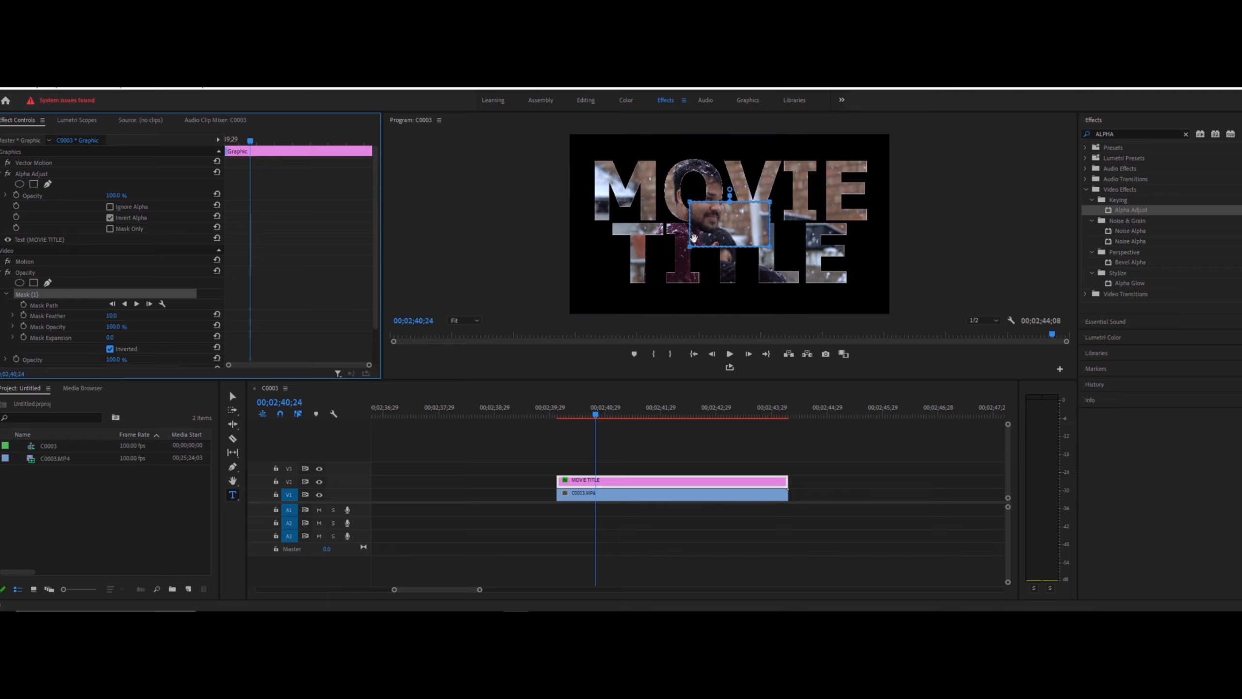
Stretch the rectangular mask into a level horizontal band that extends beyond both side edges of the video frame
left_click(690, 205)
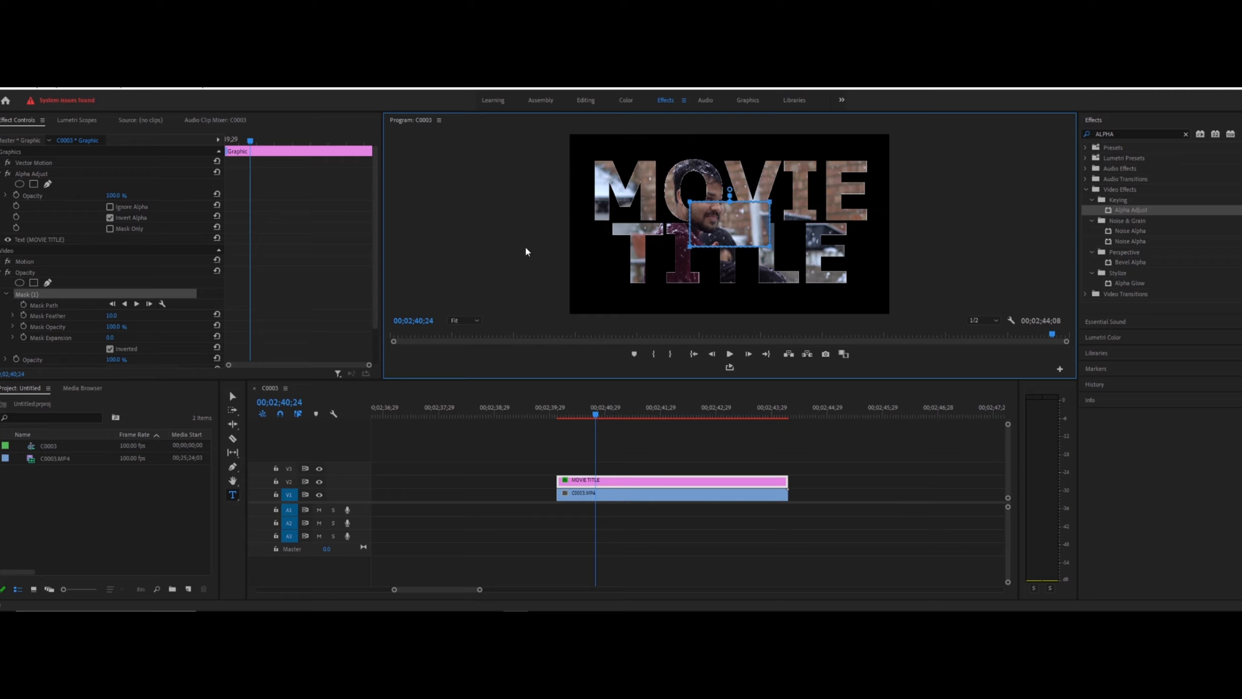
left_click_drag(690, 247, 529, 247)
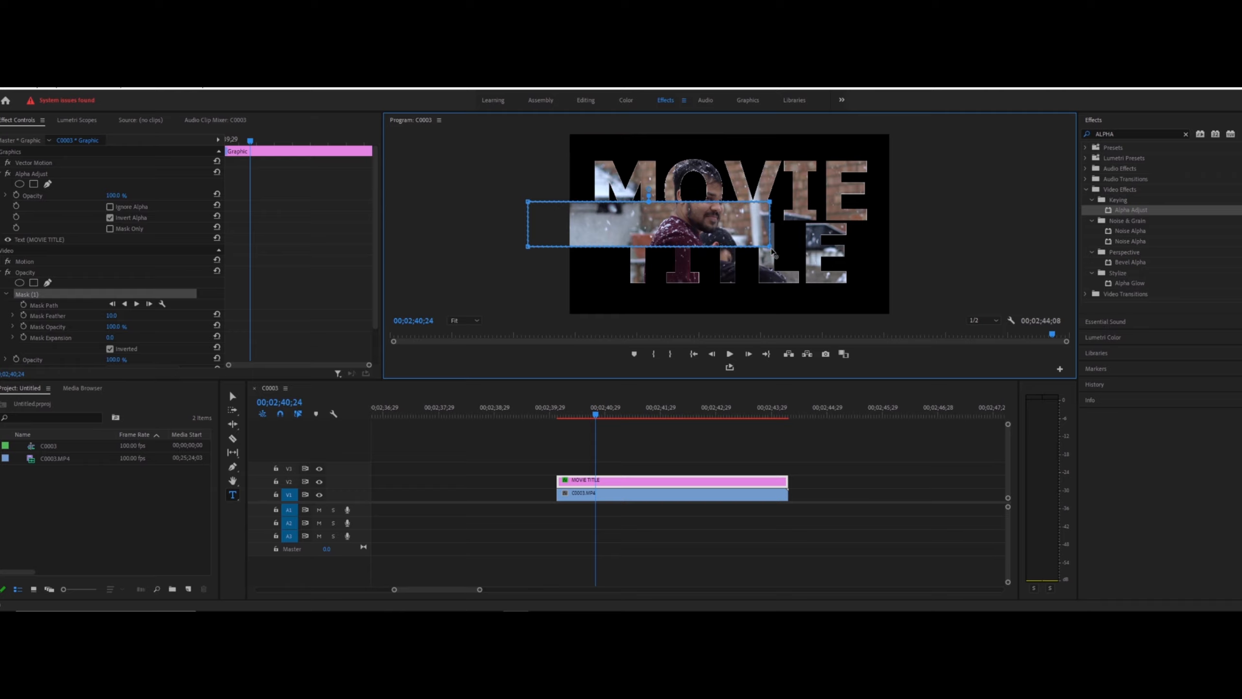
left_click_drag(771, 248, 932, 239)
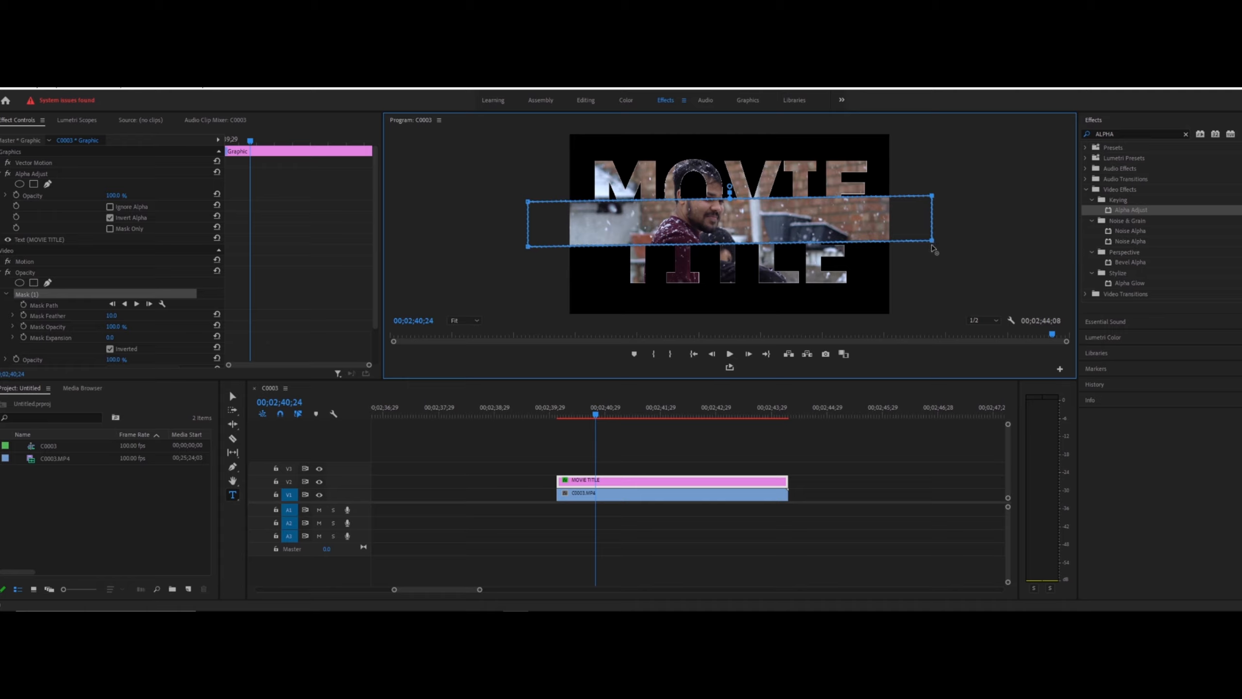
left_click_drag(932, 243, 933, 250)
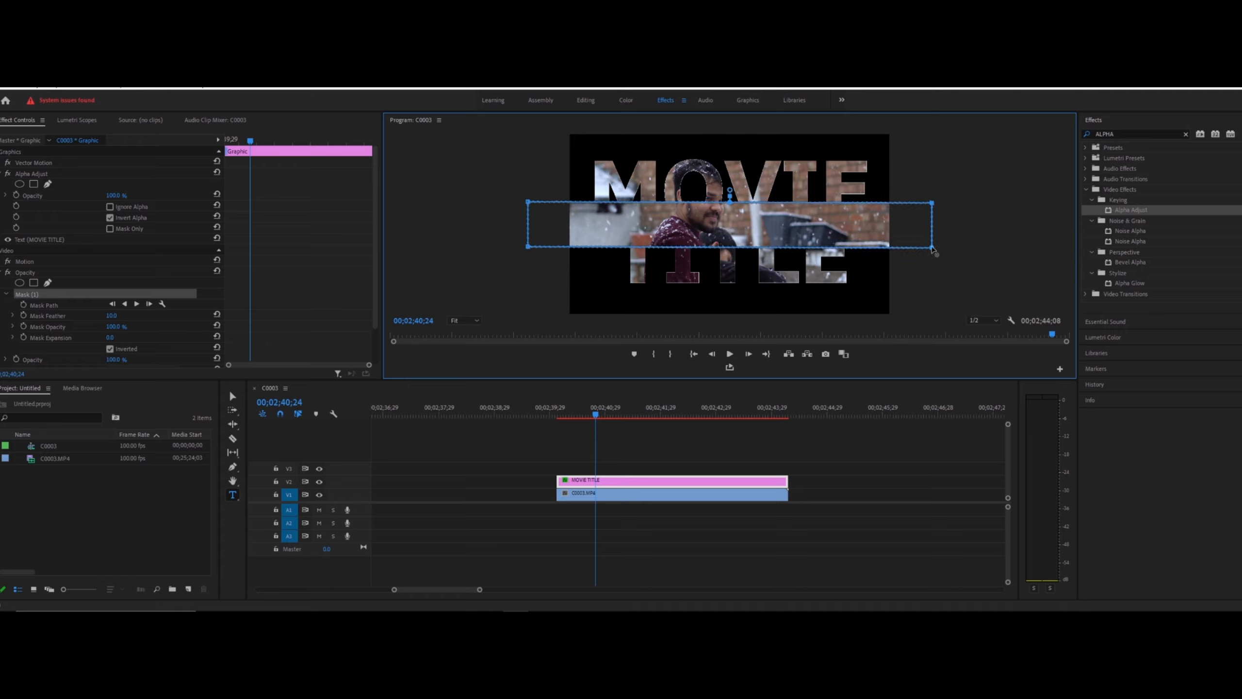
Set the mask feather to 0 and lower the mask expansion to a negative value that fully closes the band
left_click(113, 315)
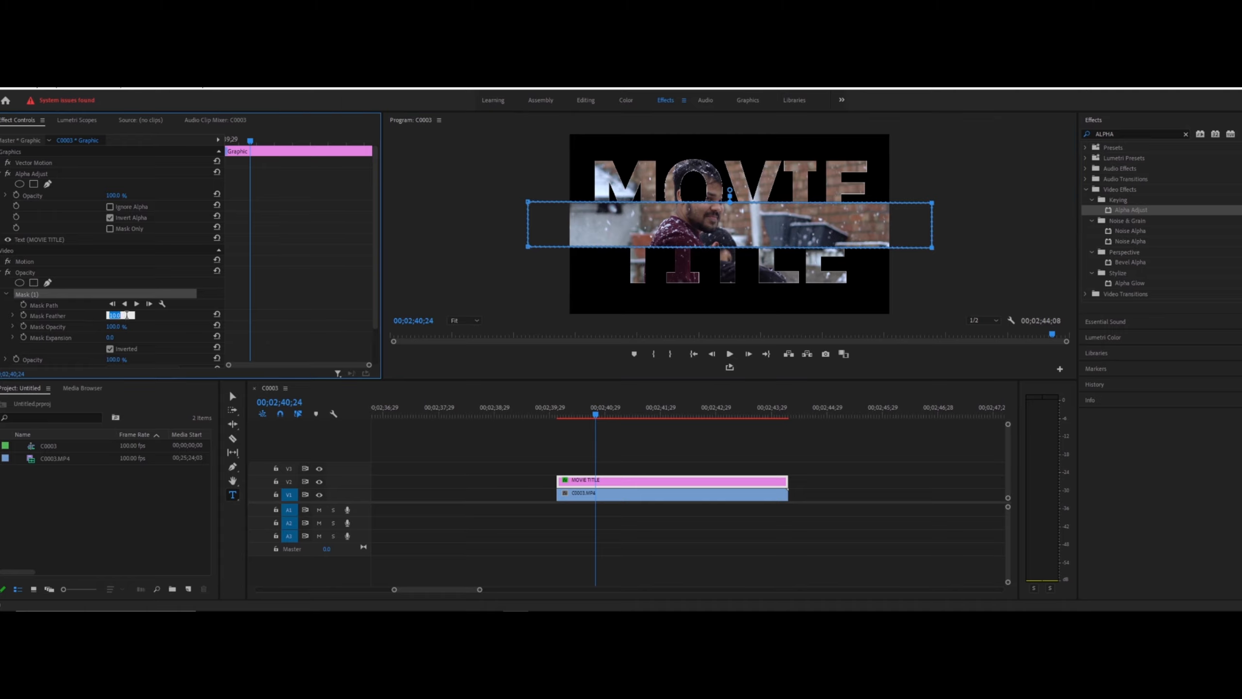
type("0")
key("Return")
left_click(106, 340)
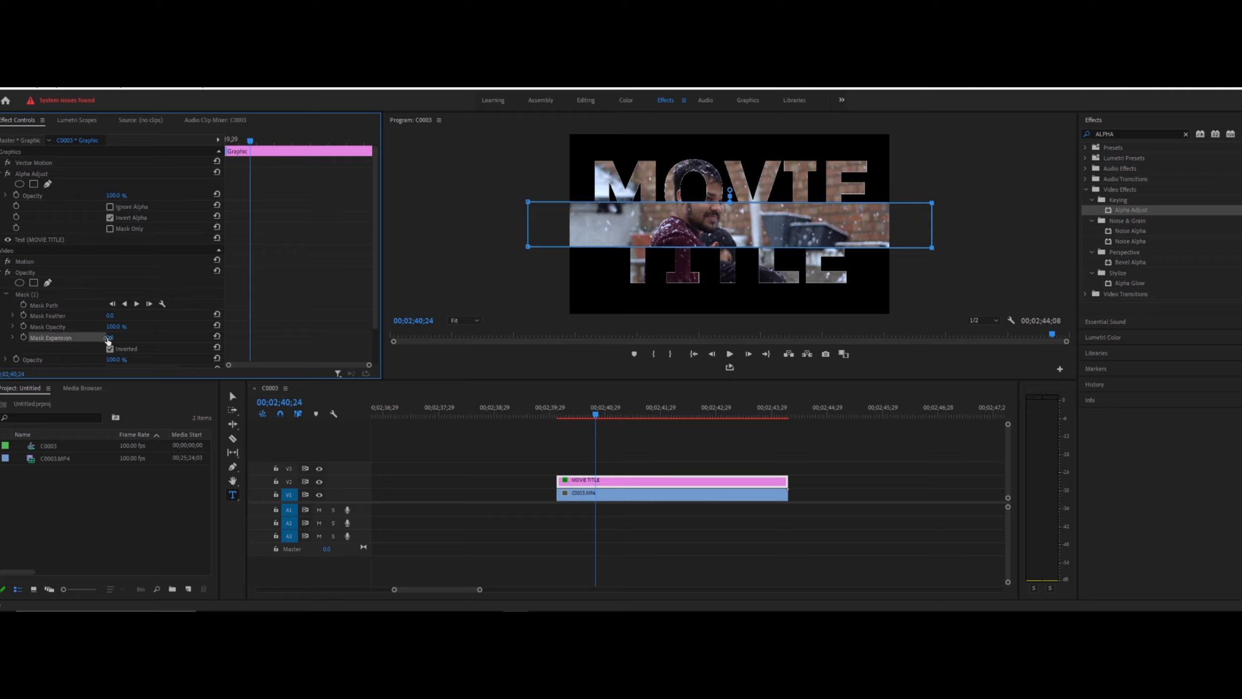
left_click_drag(108, 340, 42, 340)
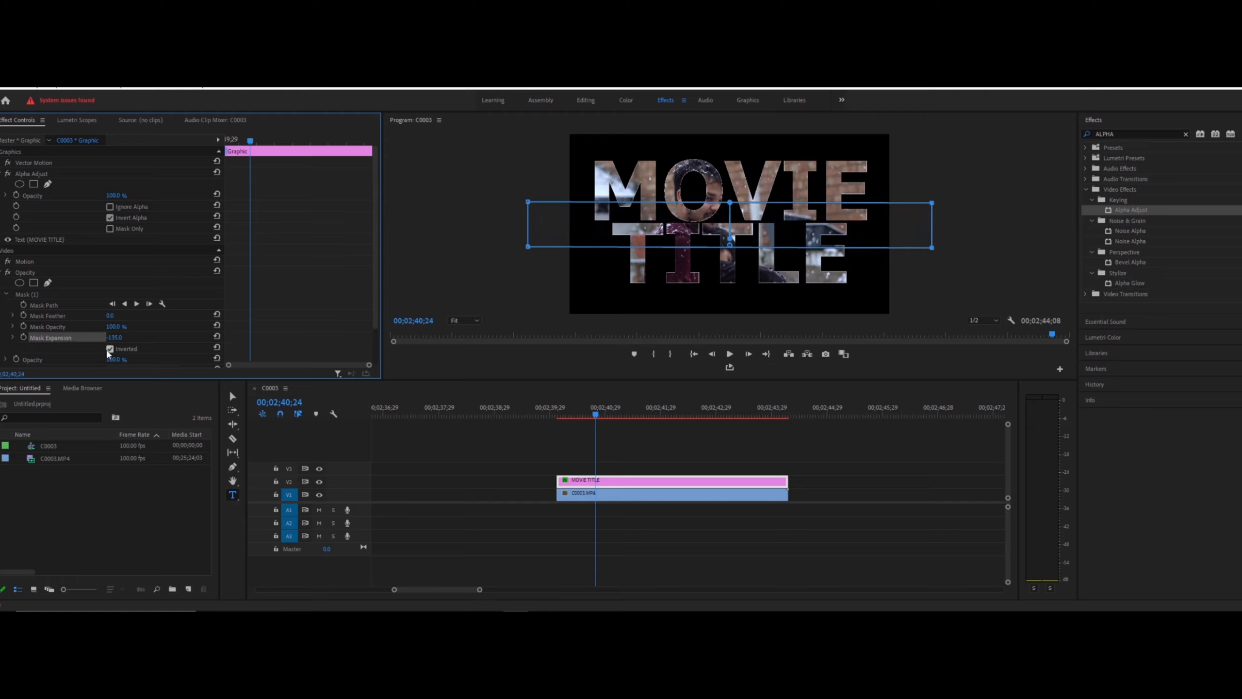
Enable keyframing for the mask expansion and place its closed-mask keyframe near the clip's start at 00;02;40;05
left_click(24, 338)
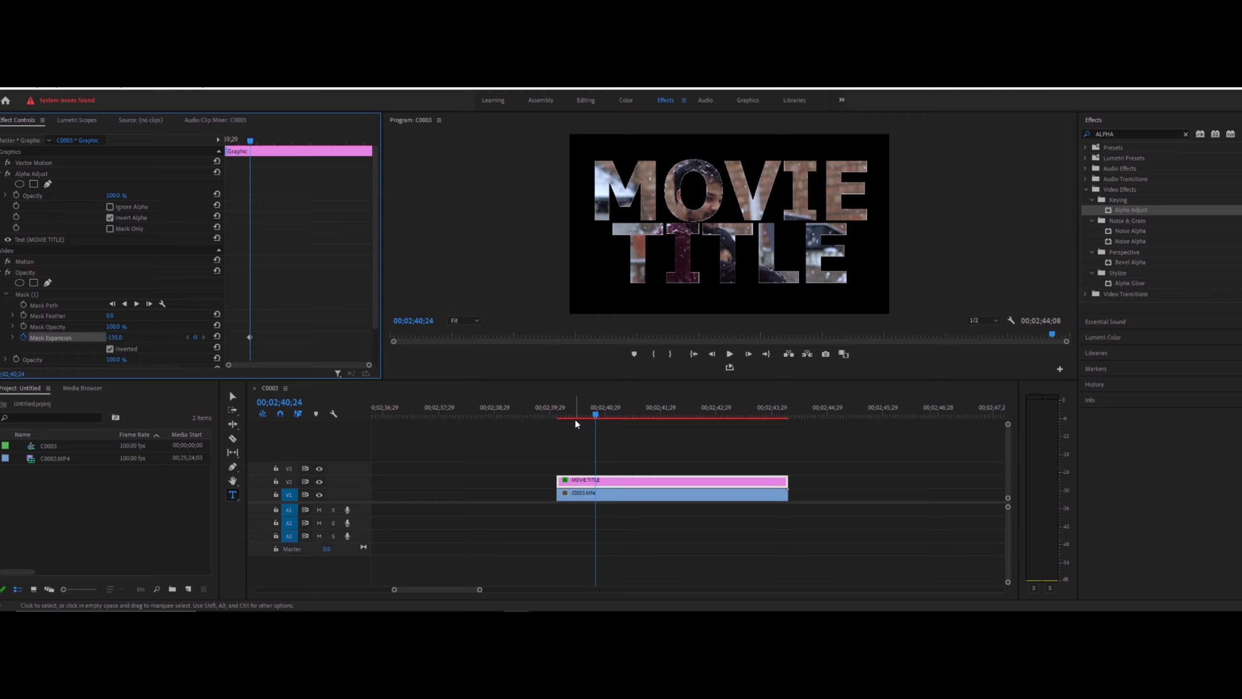
left_click_drag(596, 416, 561, 426)
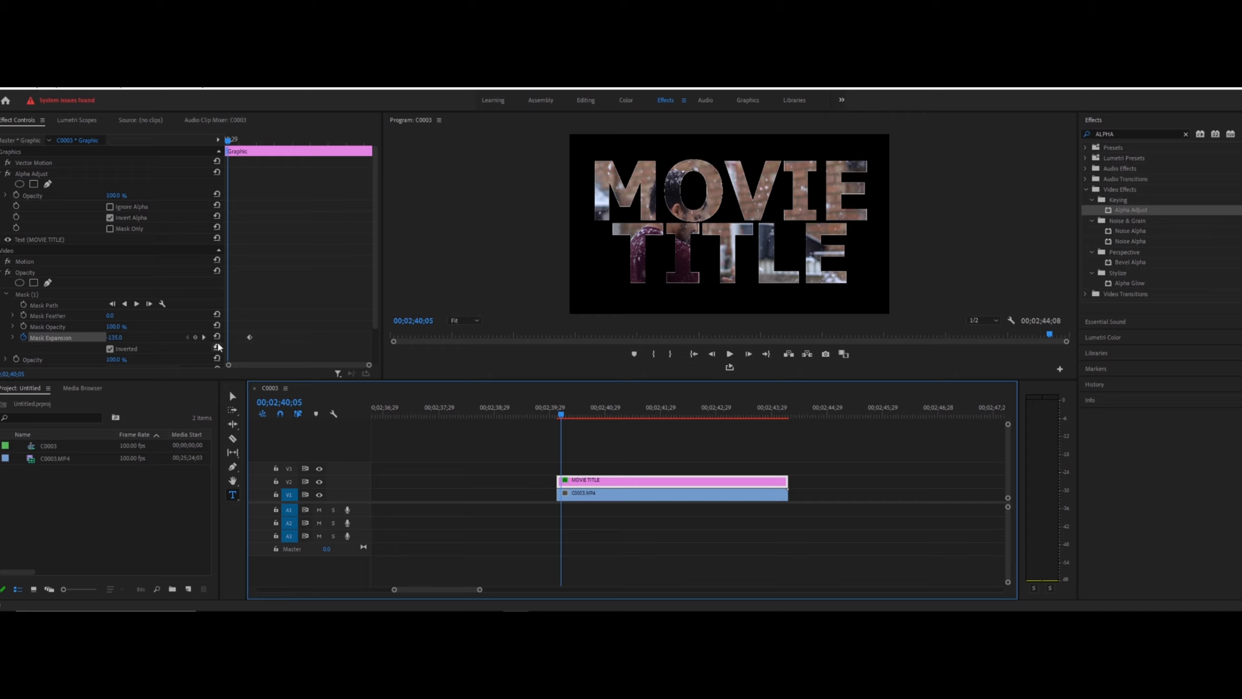
left_click_drag(249, 337, 236, 337)
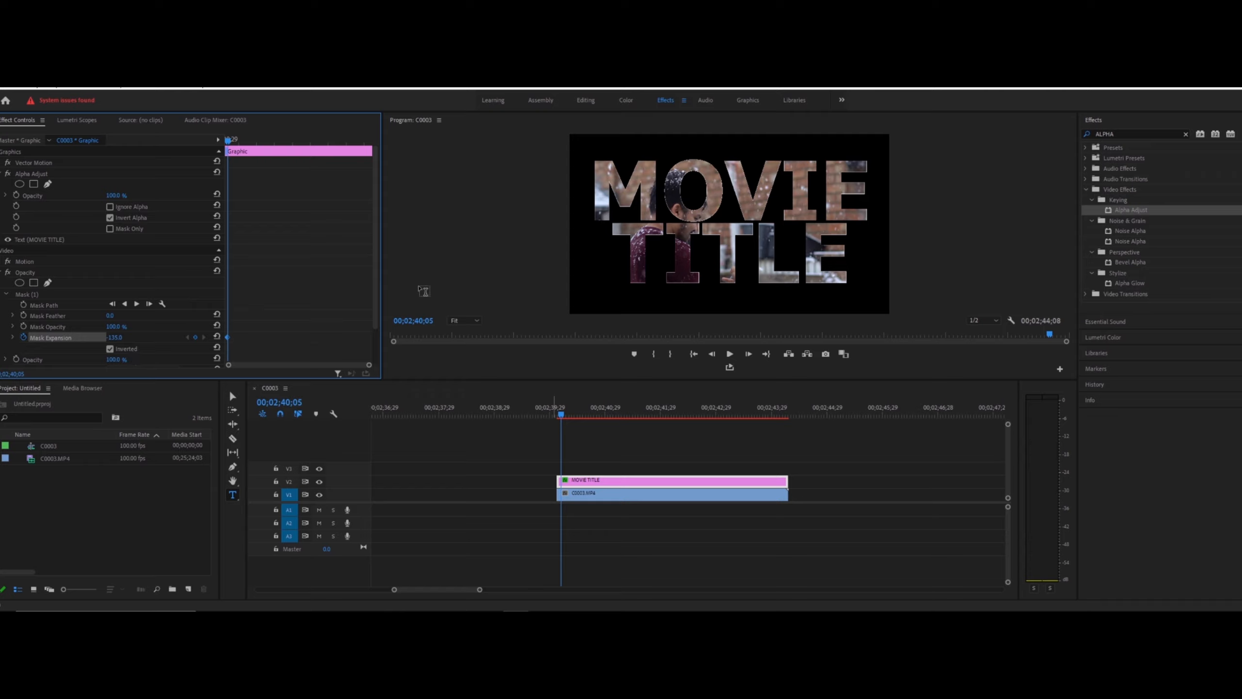
Add a mask expansion keyframe at 00;02;41;24 with the expansion raised until the opening spans nearly the full frame height
left_click(235, 140)
left_click_drag(238, 149, 290, 162)
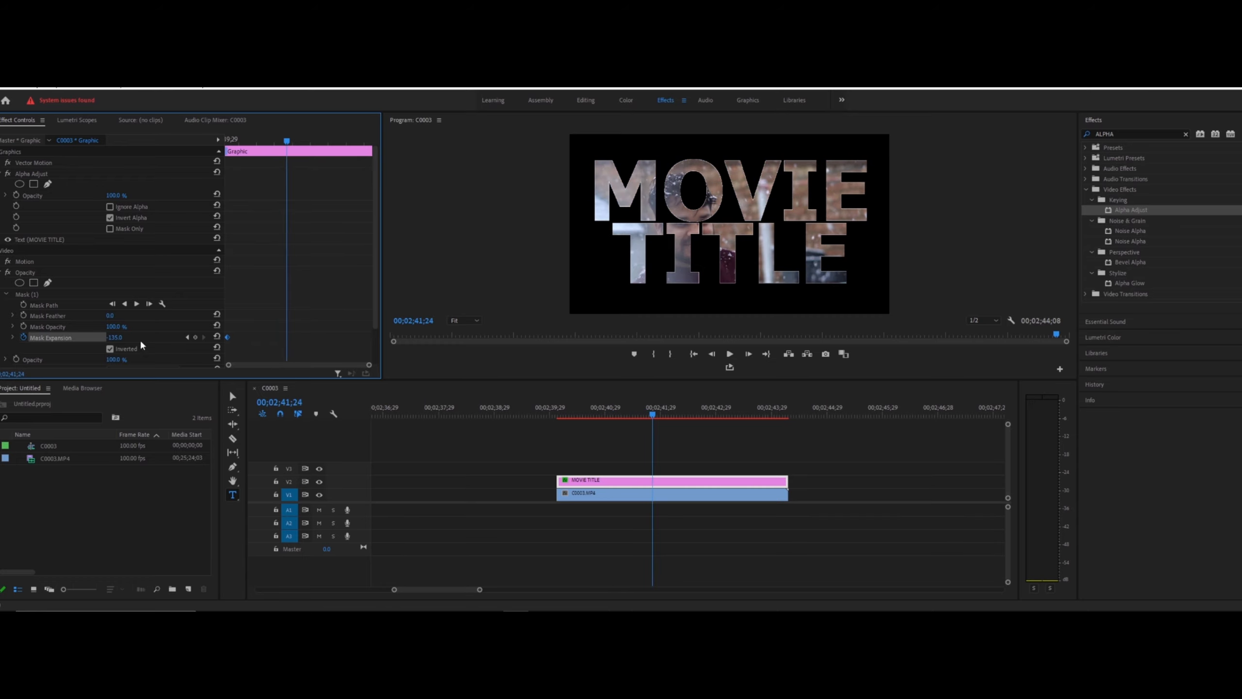
left_click_drag(119, 339, 332, 339)
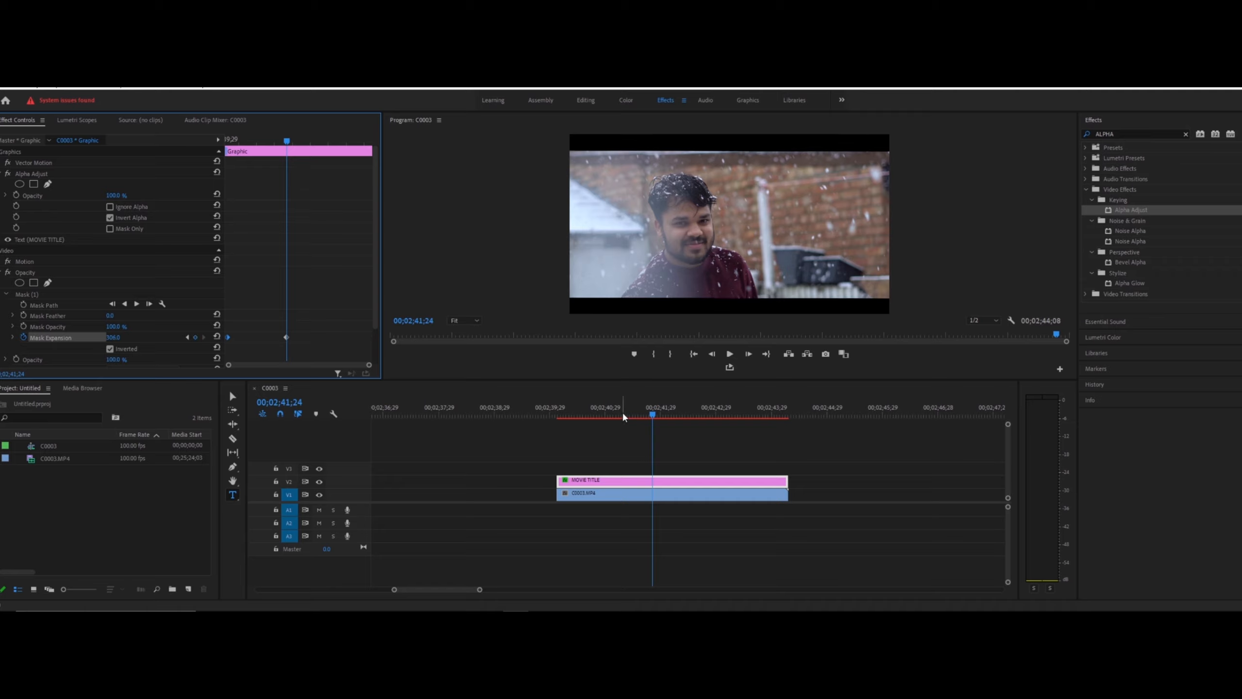
Play back the title reveal animation from the start of the clips
left_click_drag(622, 417, 559, 435)
key("space")
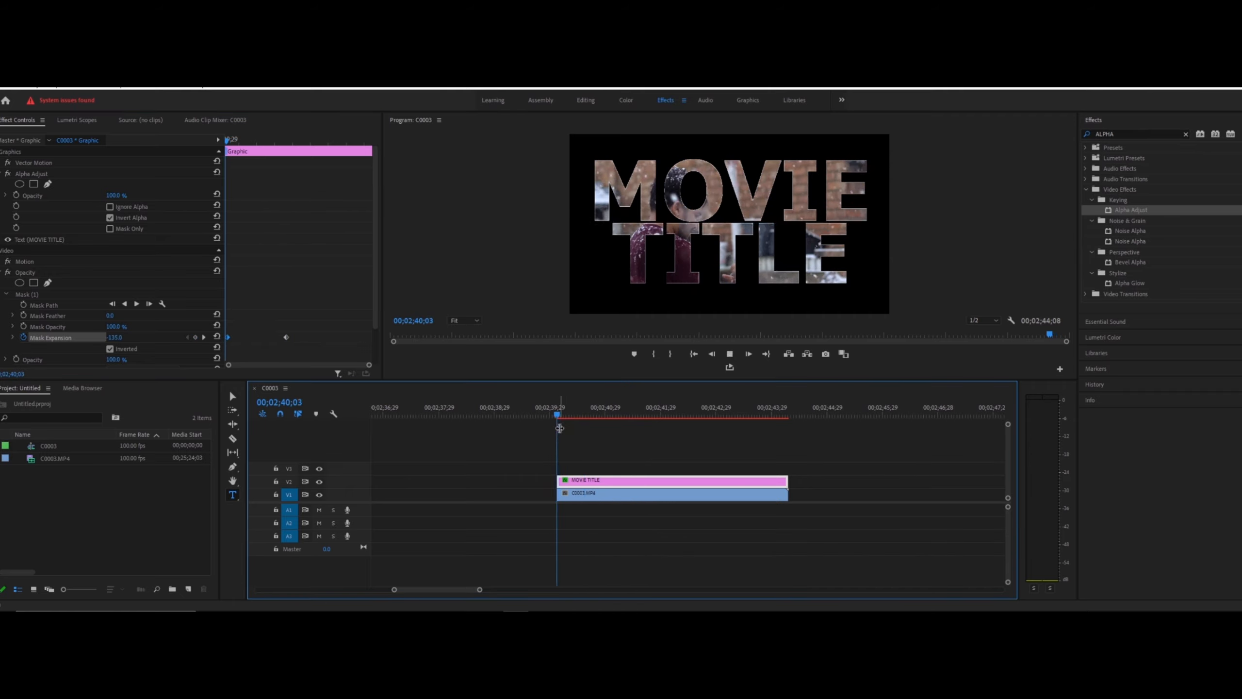